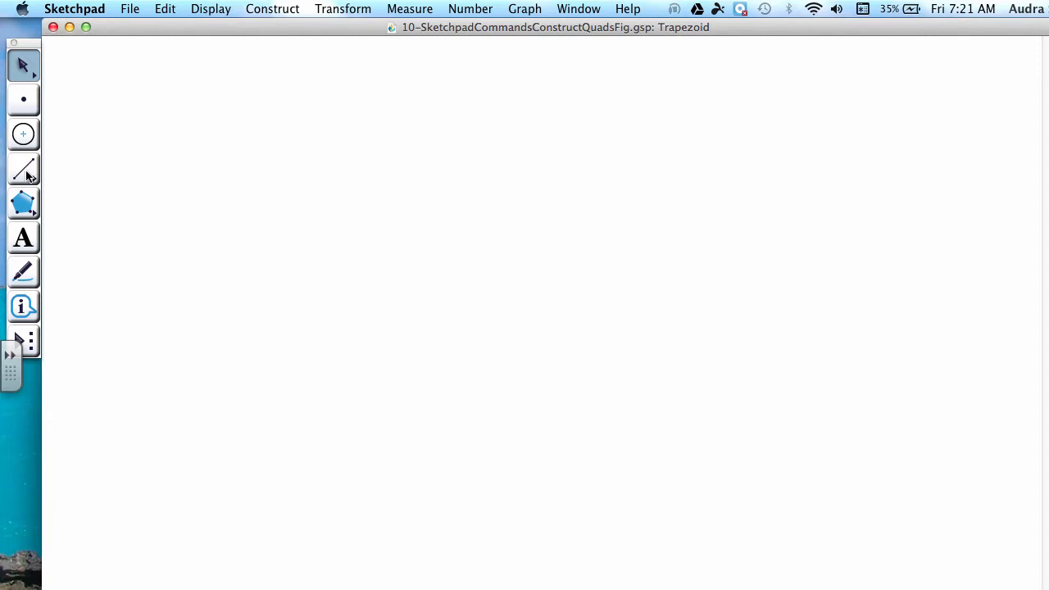
# Step: Draw two long diagonal segments that cross in an X and mark their intersection point
pyautogui.click(27, 176)
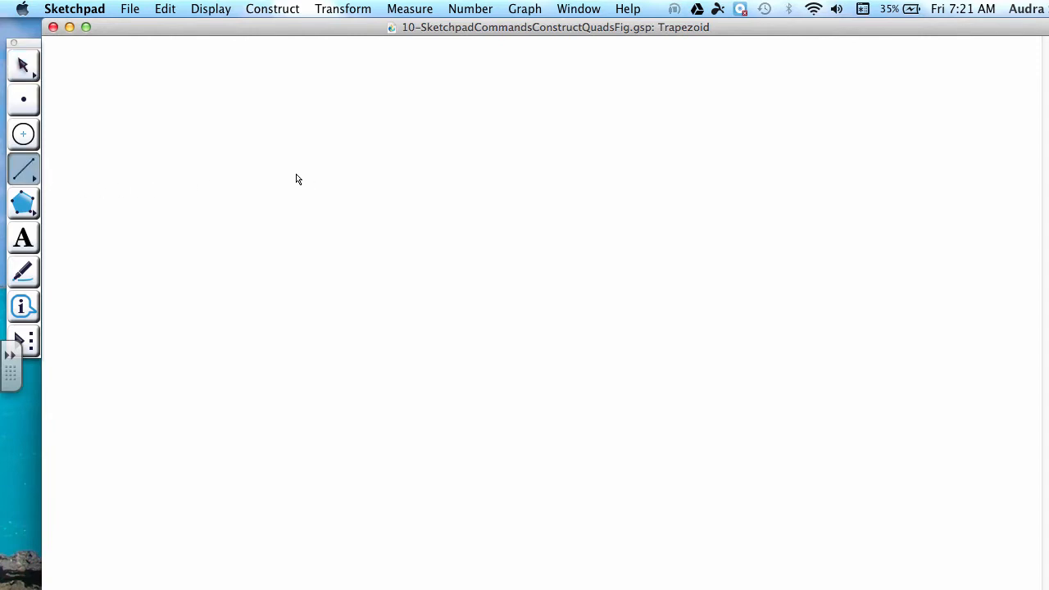
pyautogui.moveTo(296, 175)
pyautogui.mouseDown()
pyautogui.moveTo(480, 251)
pyautogui.moveTo(702, 381)
pyautogui.mouseUp()
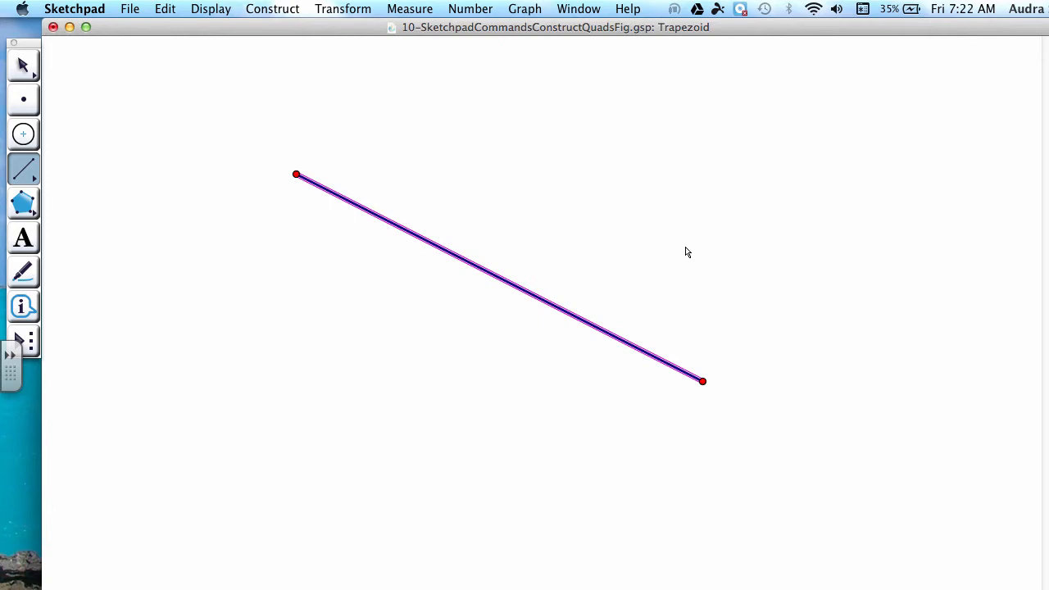
pyautogui.moveTo(689, 175); pyautogui.dragTo(279, 384)
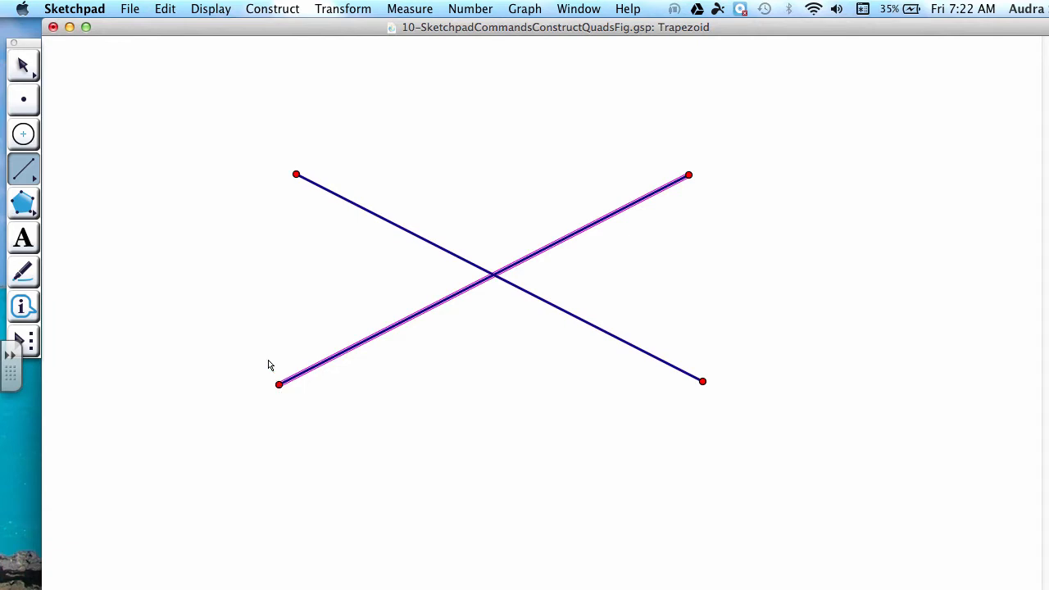
pyautogui.click(23, 100)
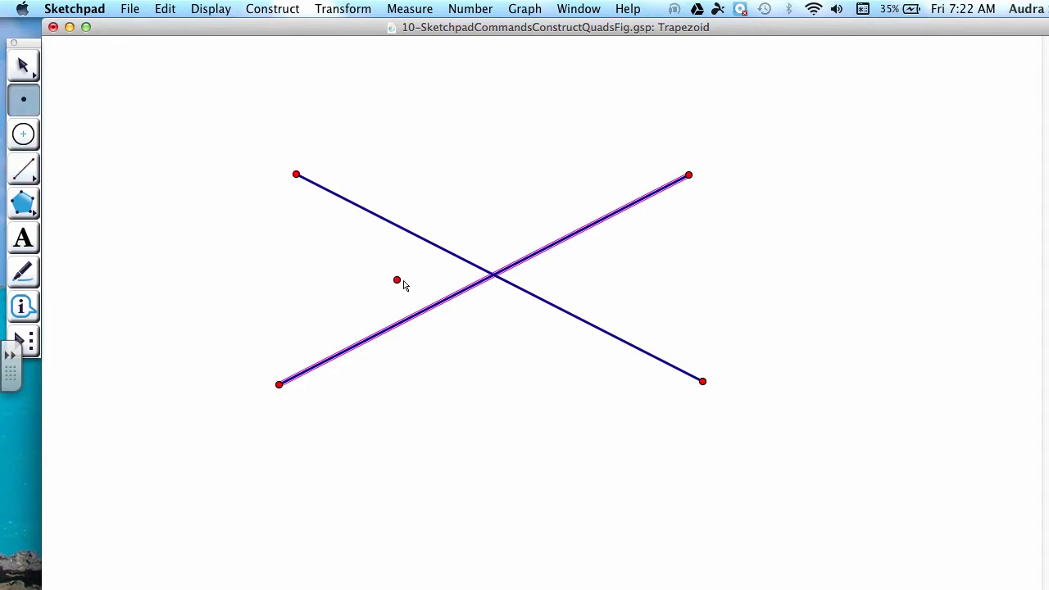
pyautogui.click(494, 276)
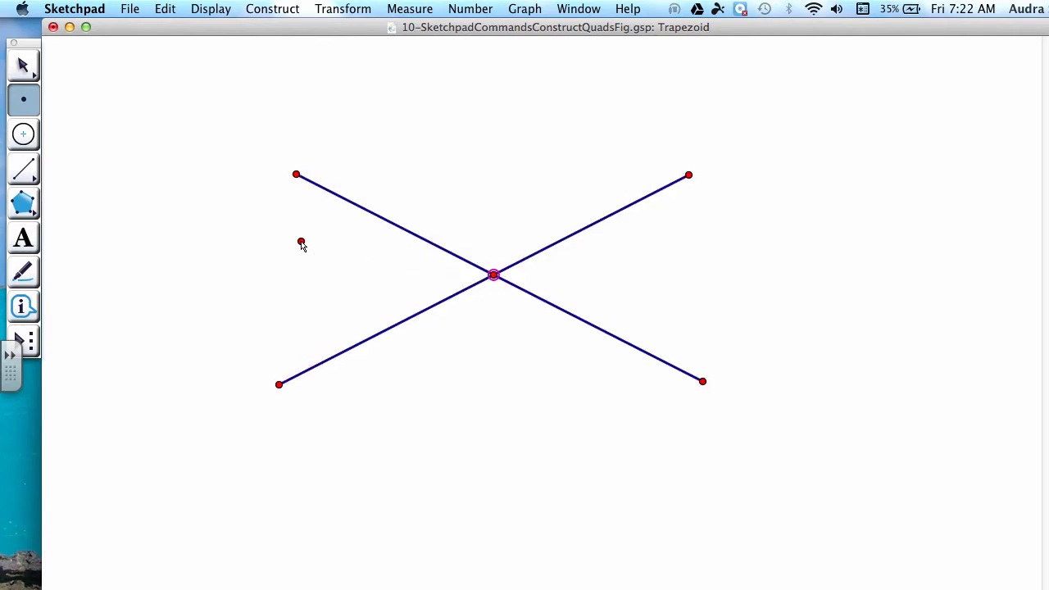
# Step: Construct two concentric circles centred on the intersection, the larger through the upper-right arm and the smaller through the lower-right arm
pyautogui.click(23, 134)
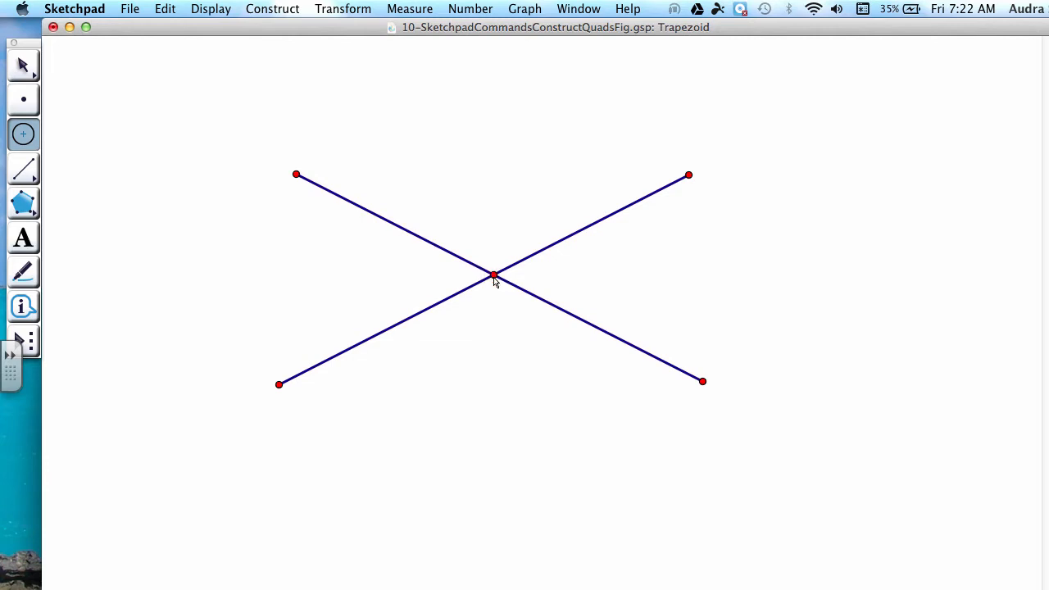
pyautogui.moveTo(494, 276); pyautogui.dragTo(618, 215)
pyautogui.press('Escape')
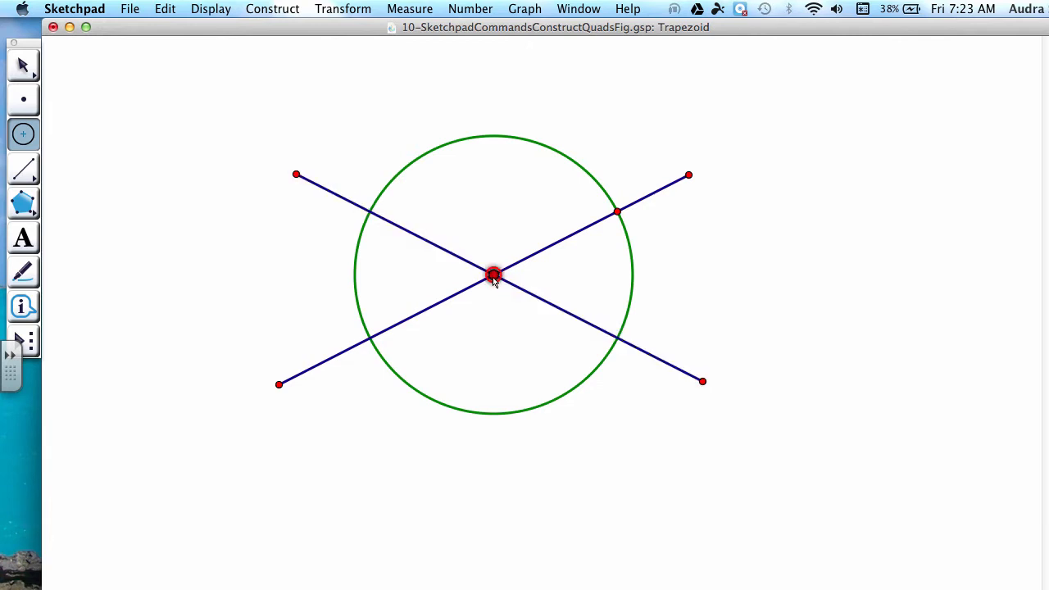
pyautogui.moveTo(493, 274); pyautogui.dragTo(558, 307)
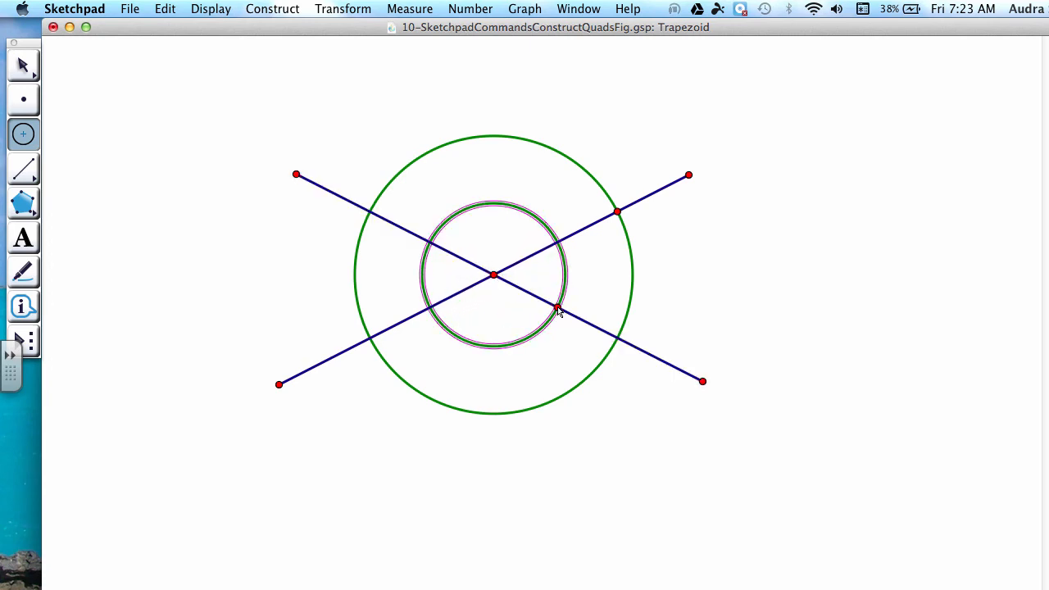
# Step: Mark the larger circle's intersection with the upper-left arm and the smaller circle's intersection with the lower-left arm
pyautogui.click(22, 102)
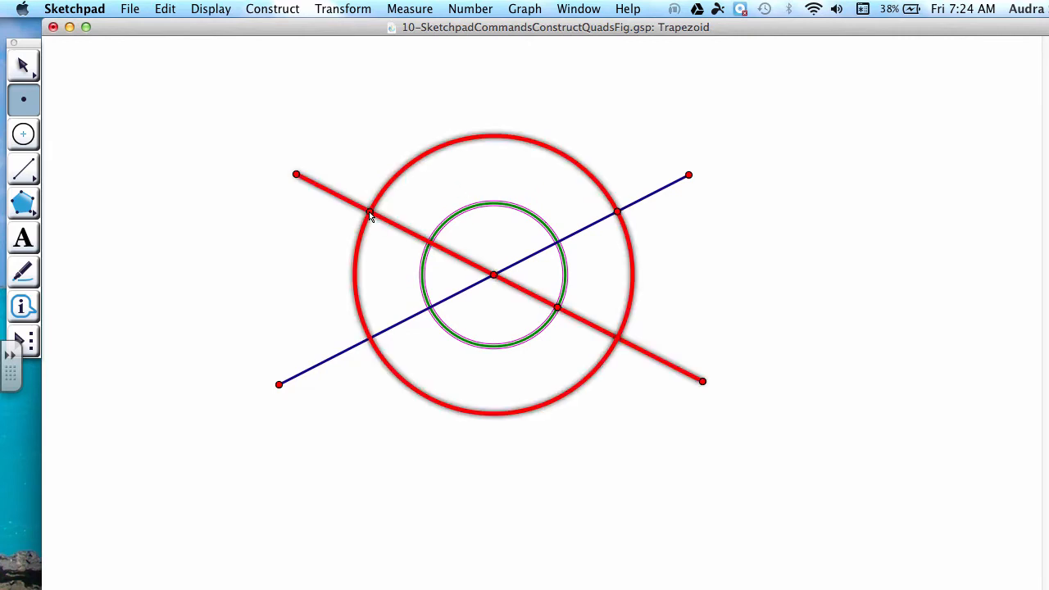
pyautogui.click(369, 211)
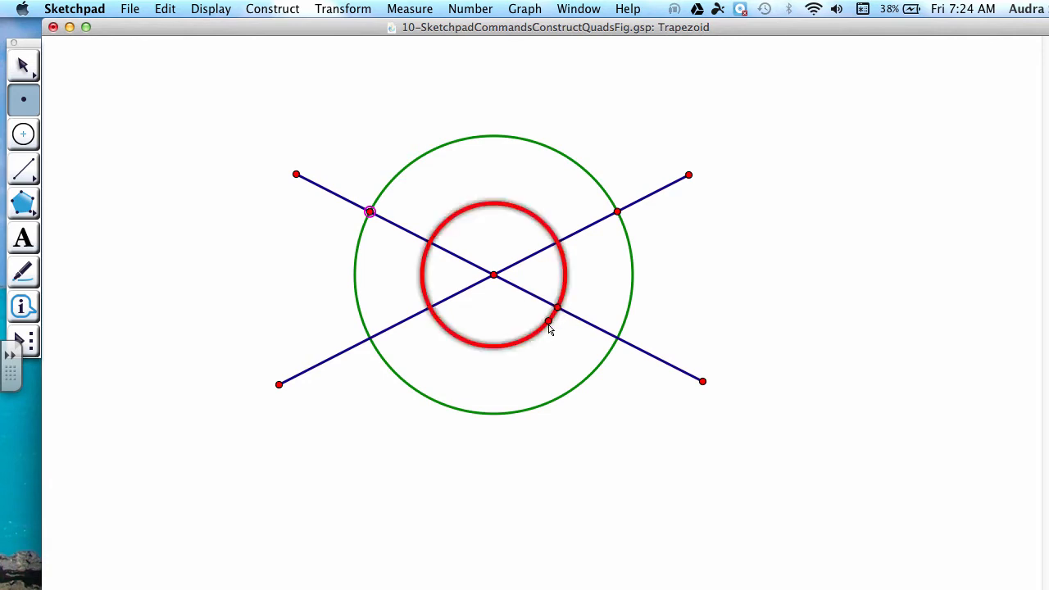
pyautogui.click(428, 310)
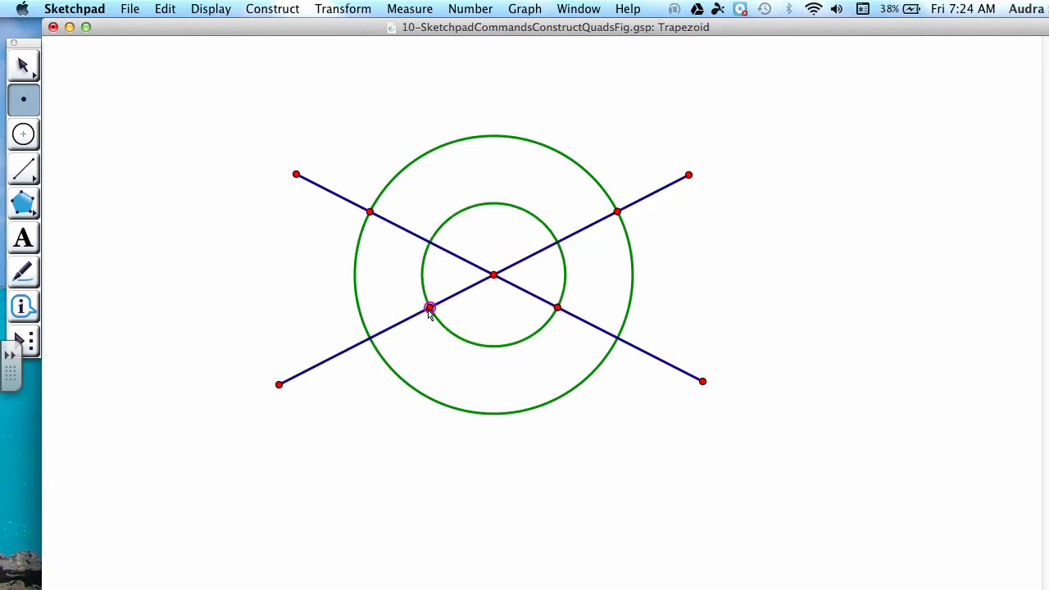
# Step: Connect the four points where the circles meet the arms with segments to form a trapezoid, leaving nothing selected
pyautogui.click(23, 170)
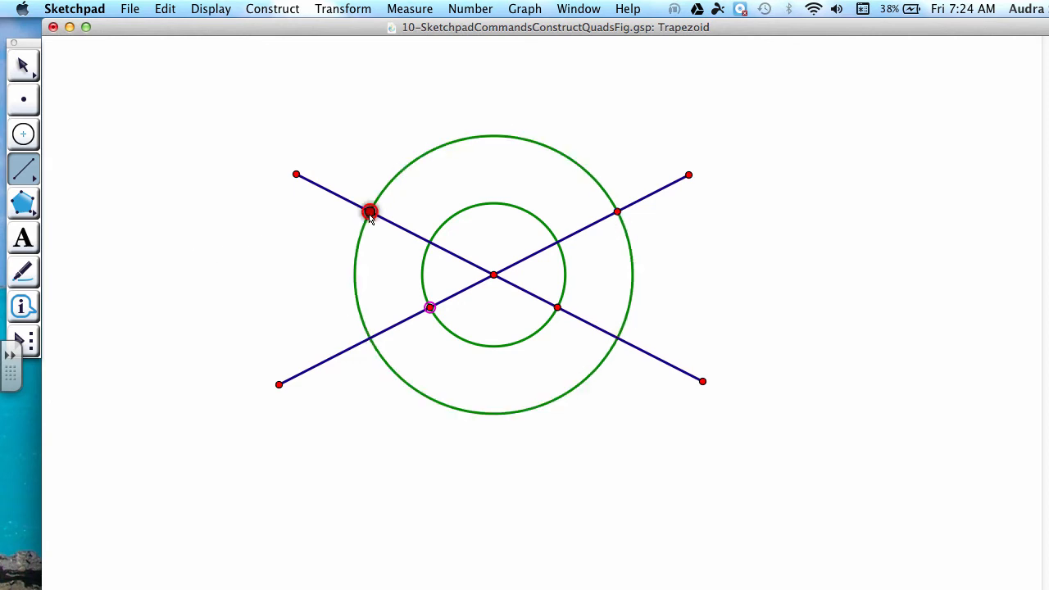
pyautogui.moveTo(370, 212)
pyautogui.mouseDown()
pyautogui.moveTo(426, 304)
pyautogui.moveTo(445, 308)
pyautogui.moveTo(557, 307)
pyautogui.moveTo(598, 222)
pyautogui.moveTo(618, 212)
pyautogui.moveTo(375, 200)
pyautogui.moveTo(370, 212)
pyautogui.mouseUp()
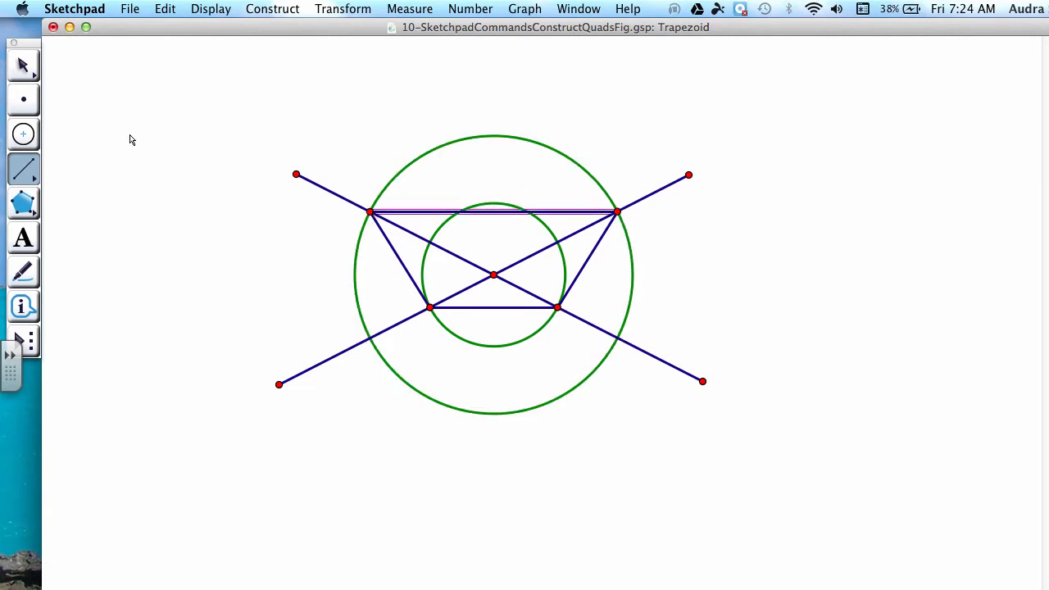
pyautogui.click(24, 66)
pyautogui.click(171, 175)
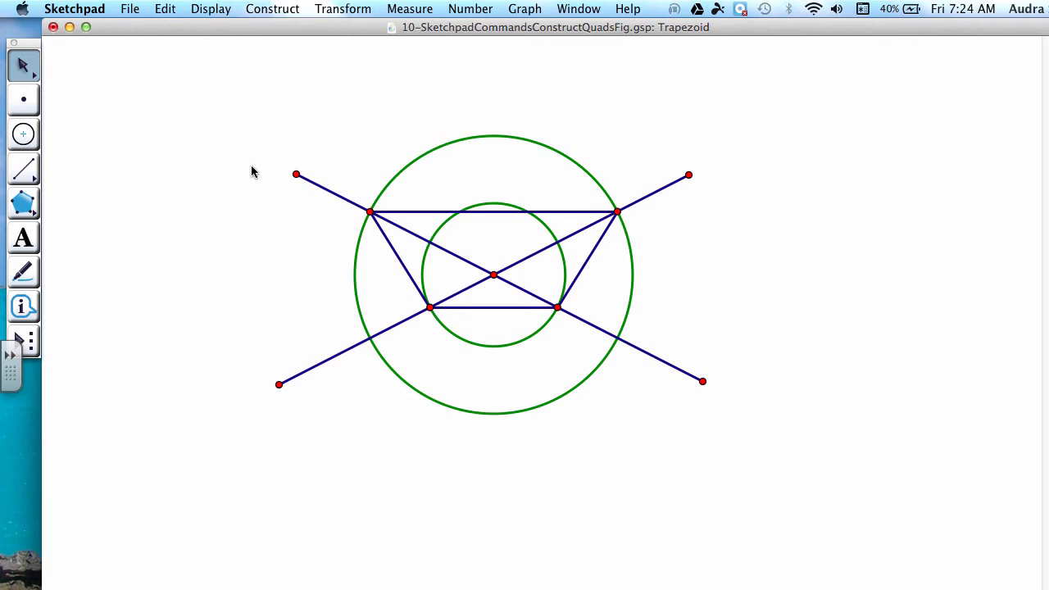
# Step: Hide both circles, their centre point, the two diagonal segments and the diagonals' four outer endpoints
pyautogui.click(472, 137)
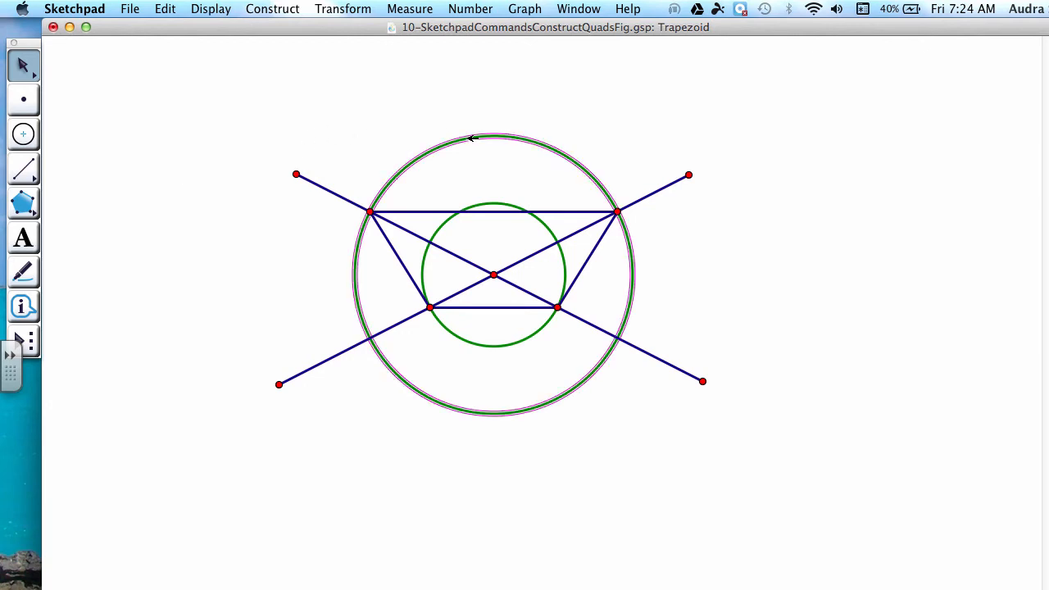
pyautogui.click(507, 201)
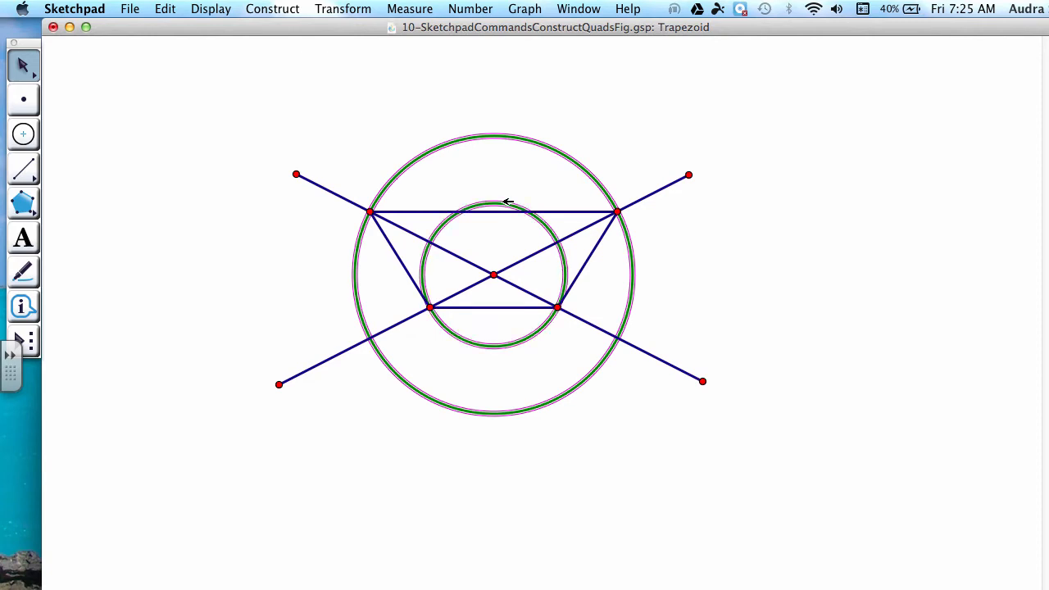
pyautogui.click(494, 274)
pyautogui.click(467, 289)
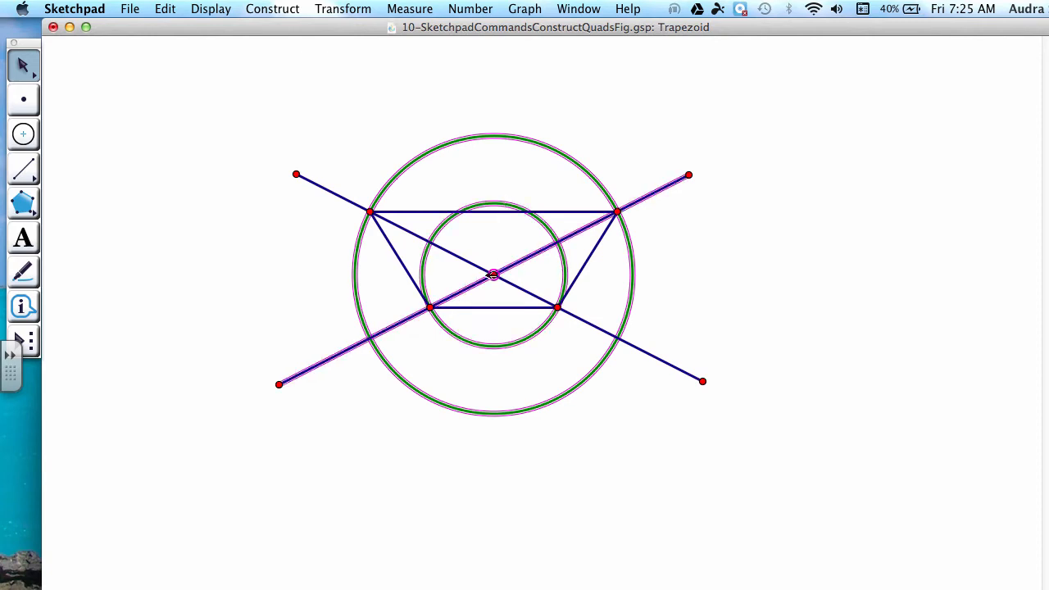
pyautogui.click(524, 289)
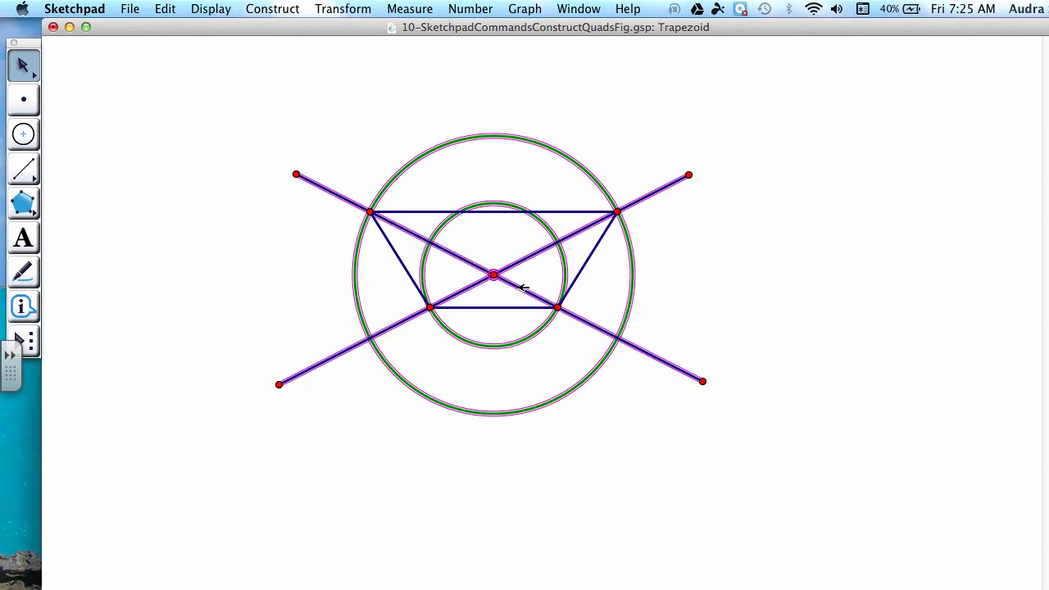
pyautogui.click(296, 176)
pyautogui.click(279, 384)
pyautogui.click(703, 381)
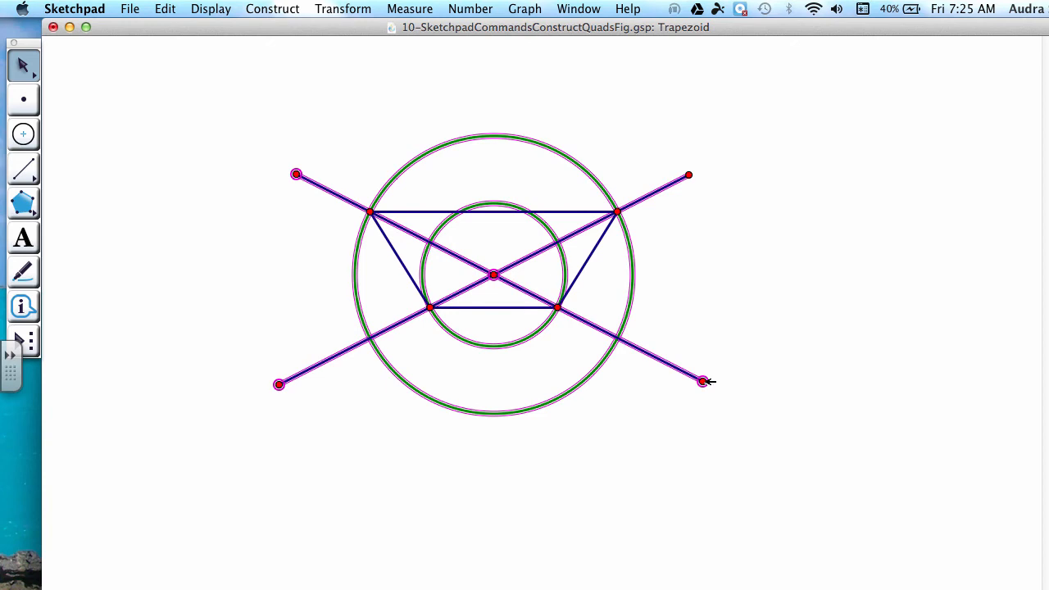
pyautogui.click(688, 175)
pyautogui.click(205, 9)
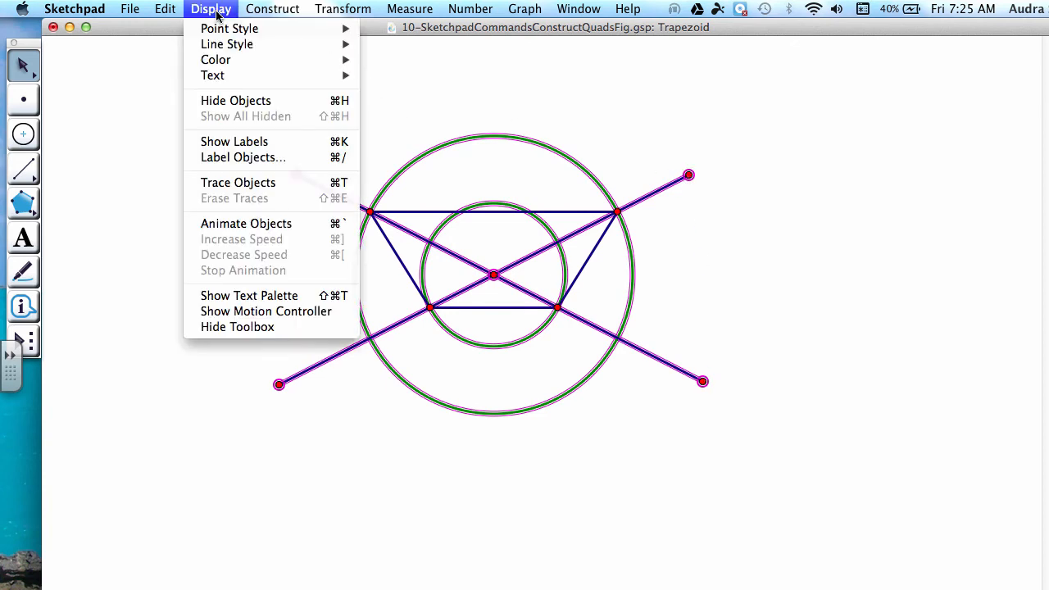
pyautogui.click(232, 103)
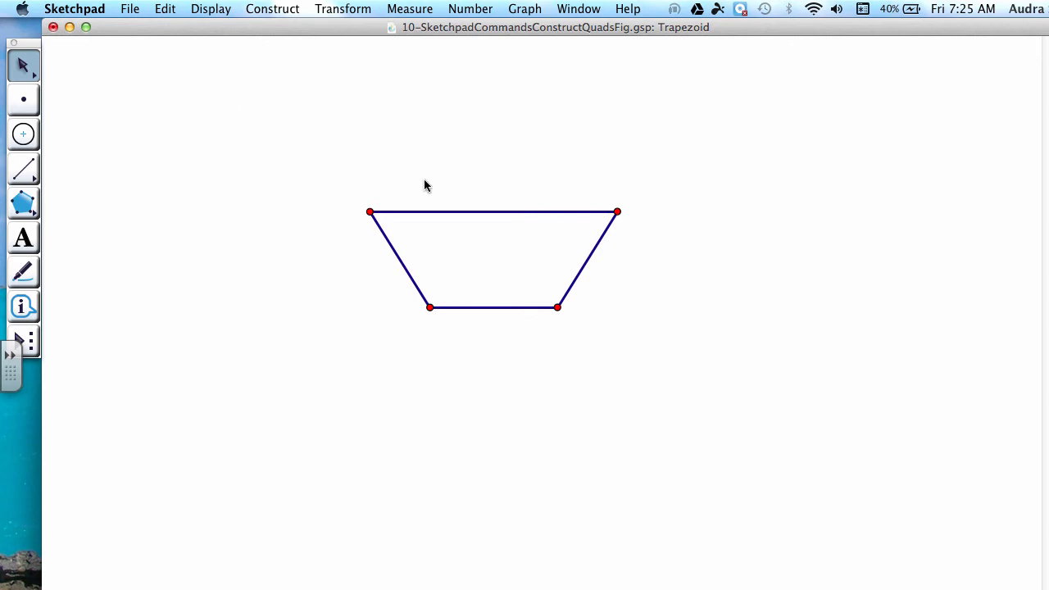
# Step: Measure the lengths of all four sides of the trapezoid and clear the selection
pyautogui.click(479, 213)
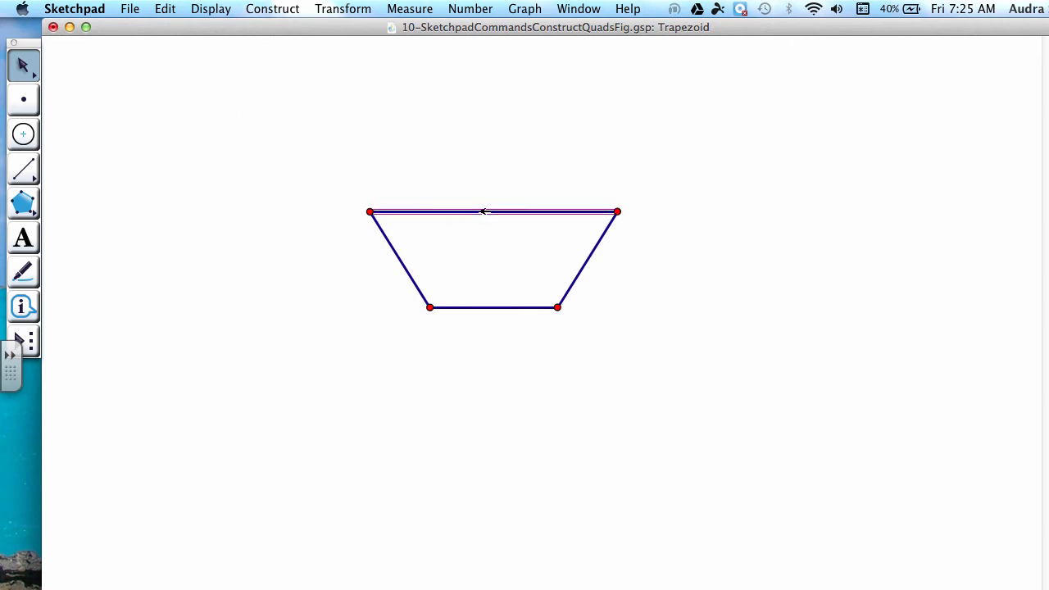
pyautogui.click(405, 261)
pyautogui.click(498, 309)
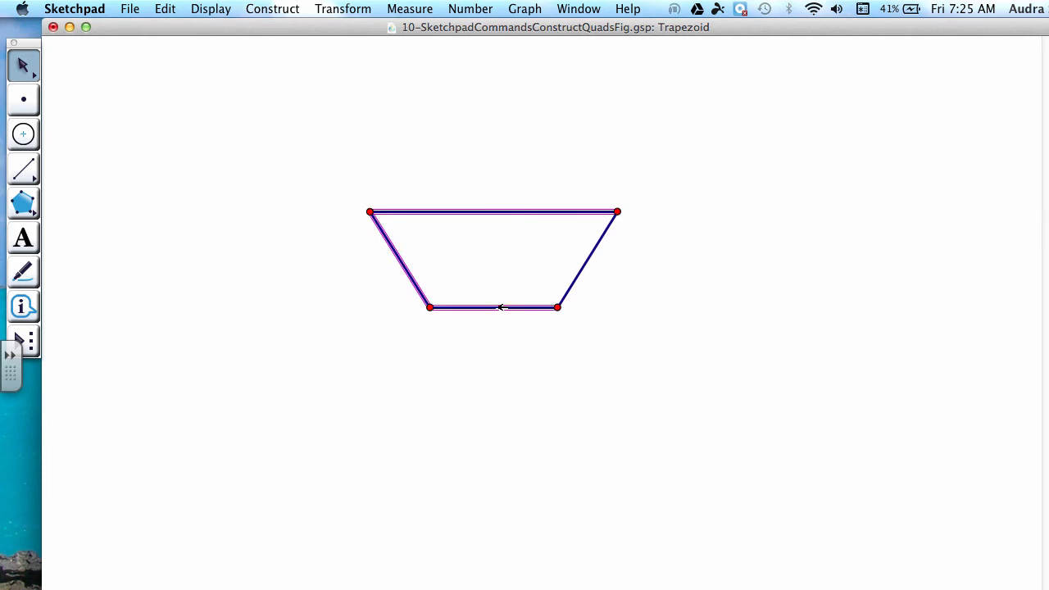
pyautogui.click(580, 276)
pyautogui.click(425, 7)
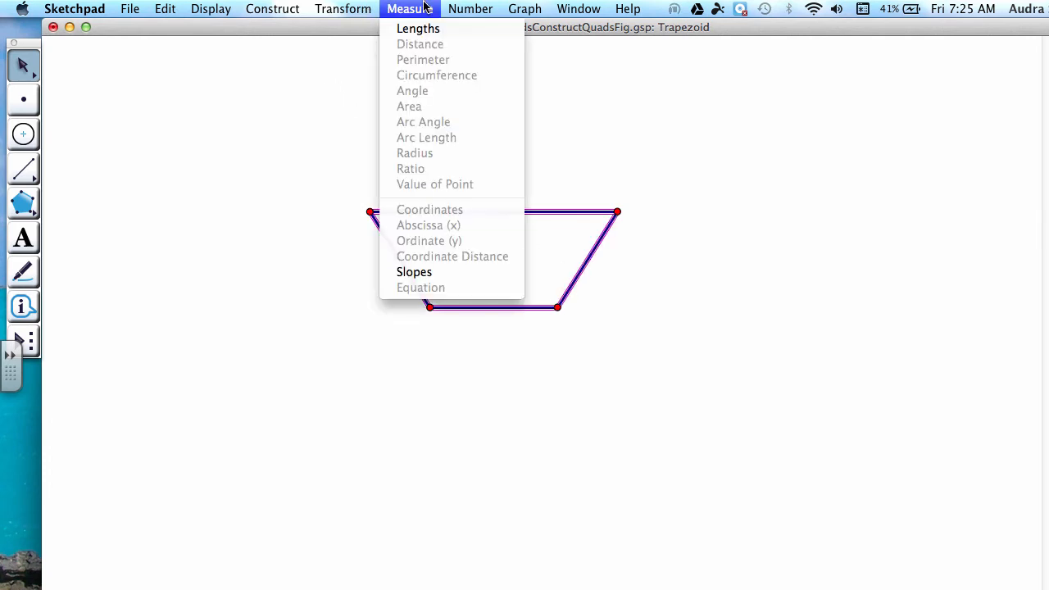
pyautogui.click(428, 29)
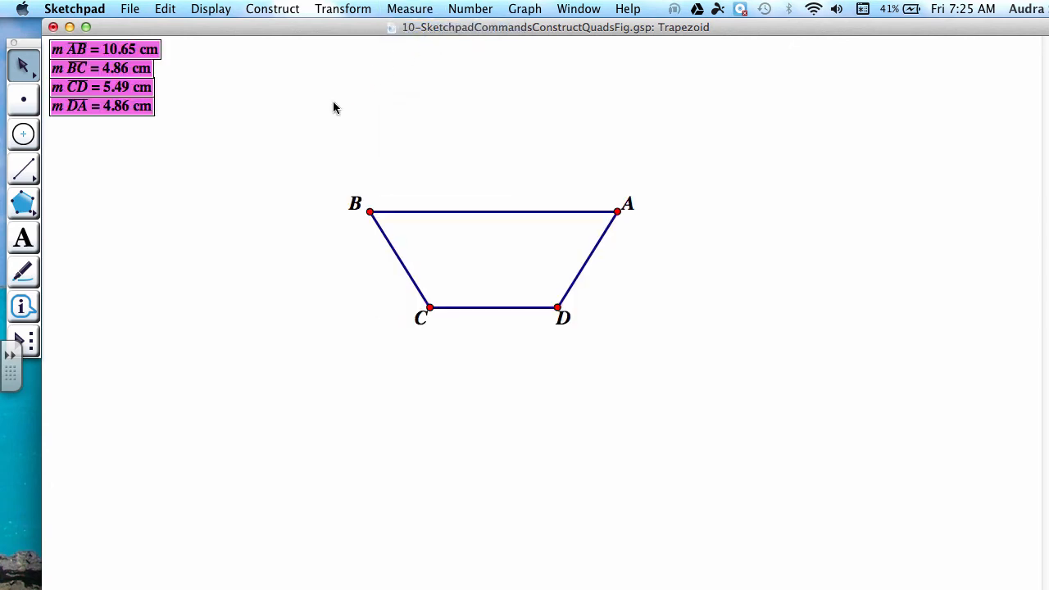
pyautogui.click(310, 123)
# Step: Highlight the length measurements of BC and DA to compare the two legs, and clear the selection
pyautogui.click(153, 69)
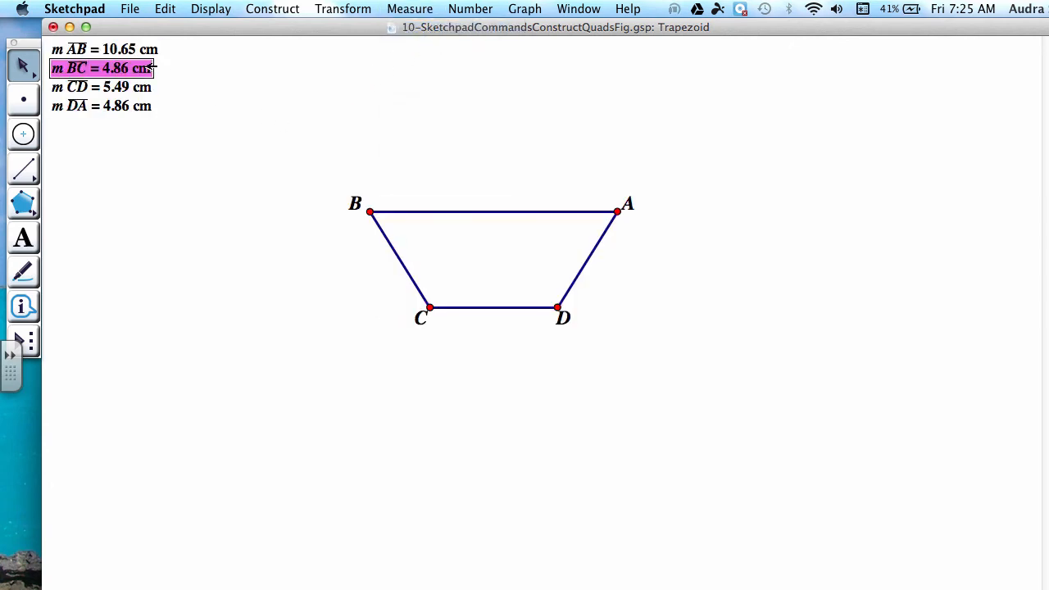
pyautogui.click(143, 106)
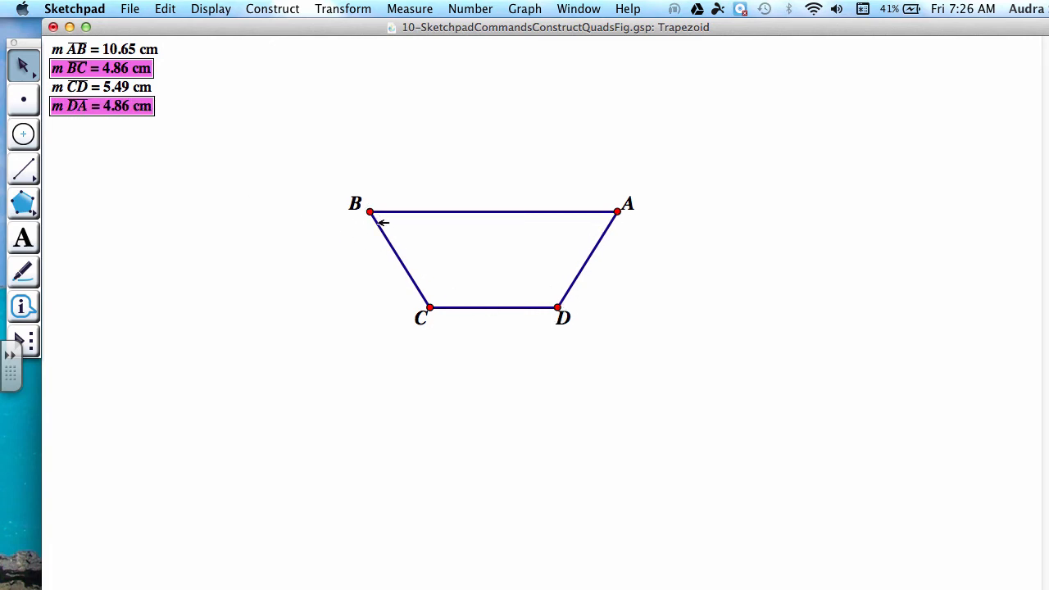
pyautogui.click(252, 249)
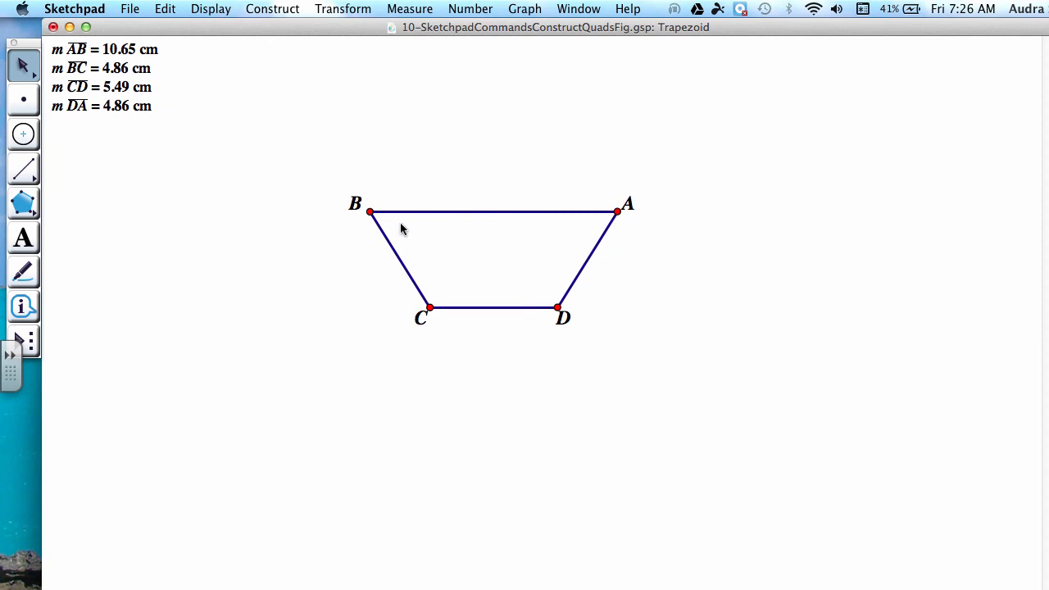
# Step: Measure angle DAB of the trapezoid
pyautogui.click(558, 308)
pyautogui.click(619, 211)
pyautogui.click(371, 212)
pyautogui.click(416, 9)
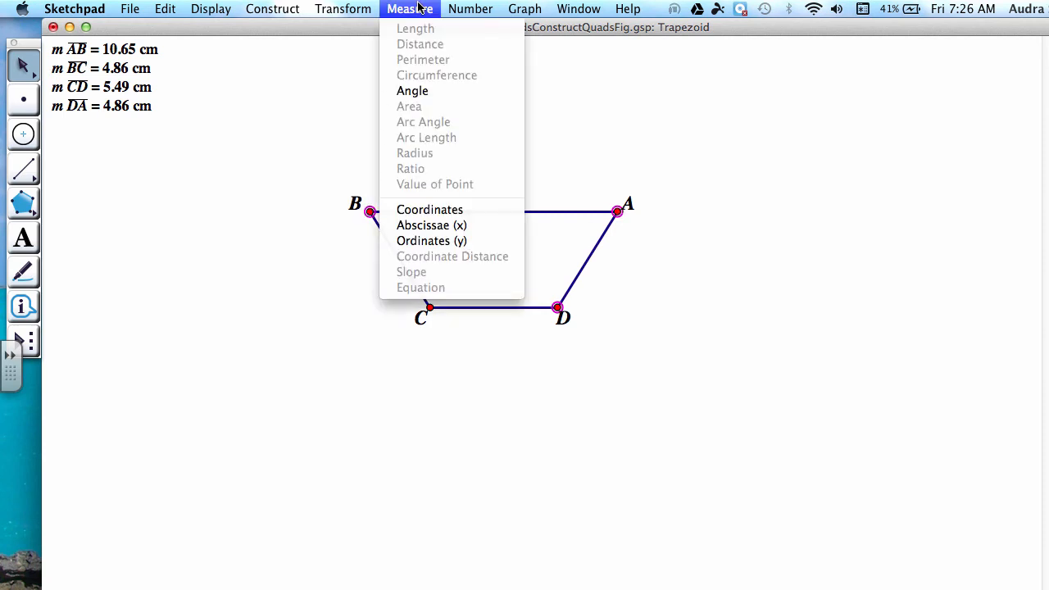
pyautogui.click(429, 91)
pyautogui.click(520, 132)
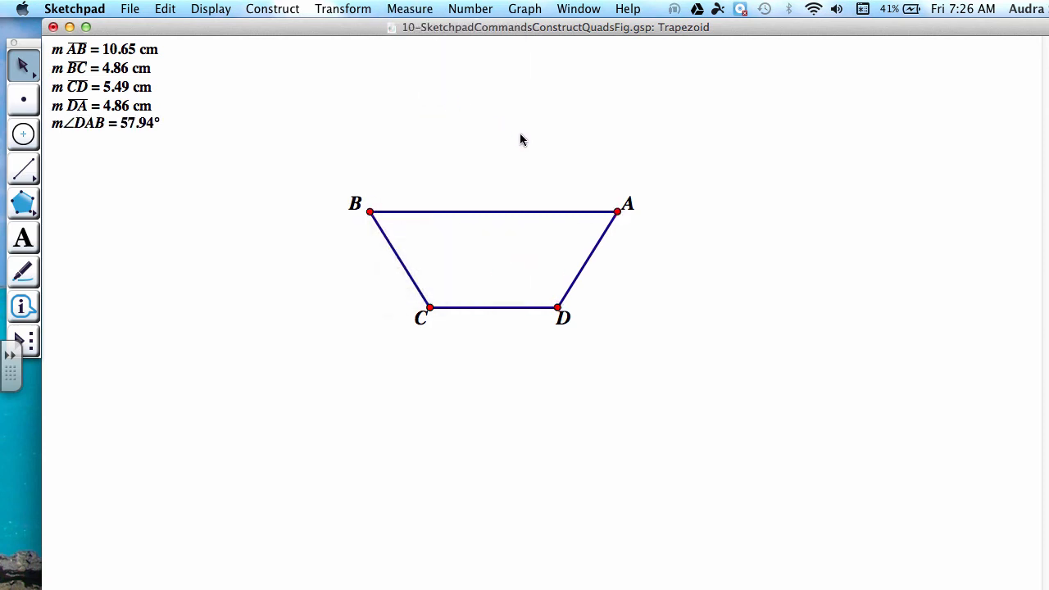
# Step: Measure angle ABC of the trapezoid
pyautogui.click(619, 211)
pyautogui.click(371, 212)
pyautogui.click(429, 307)
pyautogui.click(410, 9)
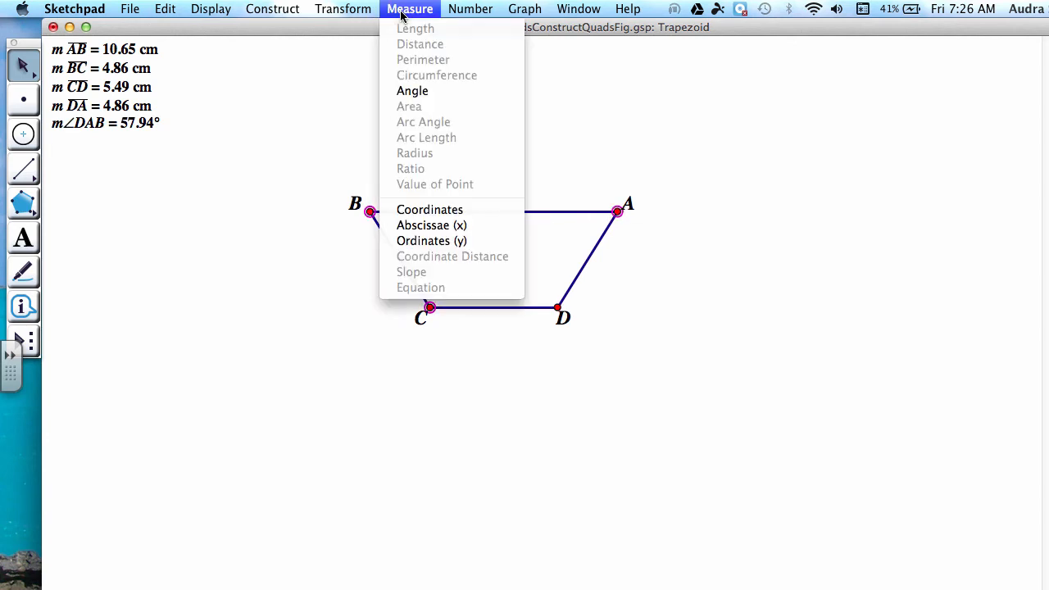
pyautogui.click(422, 88)
pyautogui.click(379, 136)
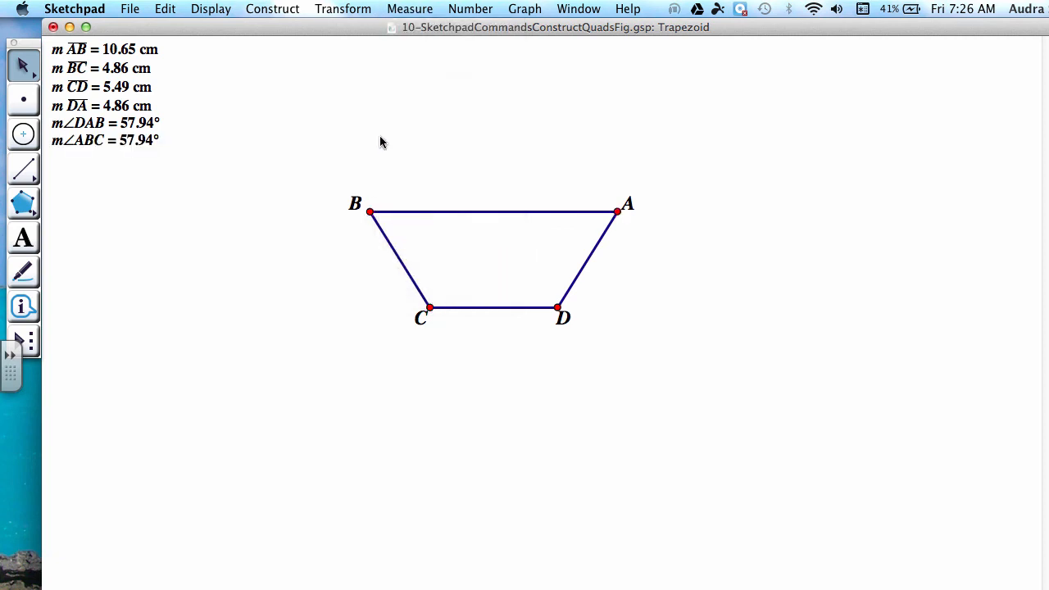
# Step: Measure angle BCD of the trapezoid
pyautogui.click(371, 211)
pyautogui.click(430, 308)
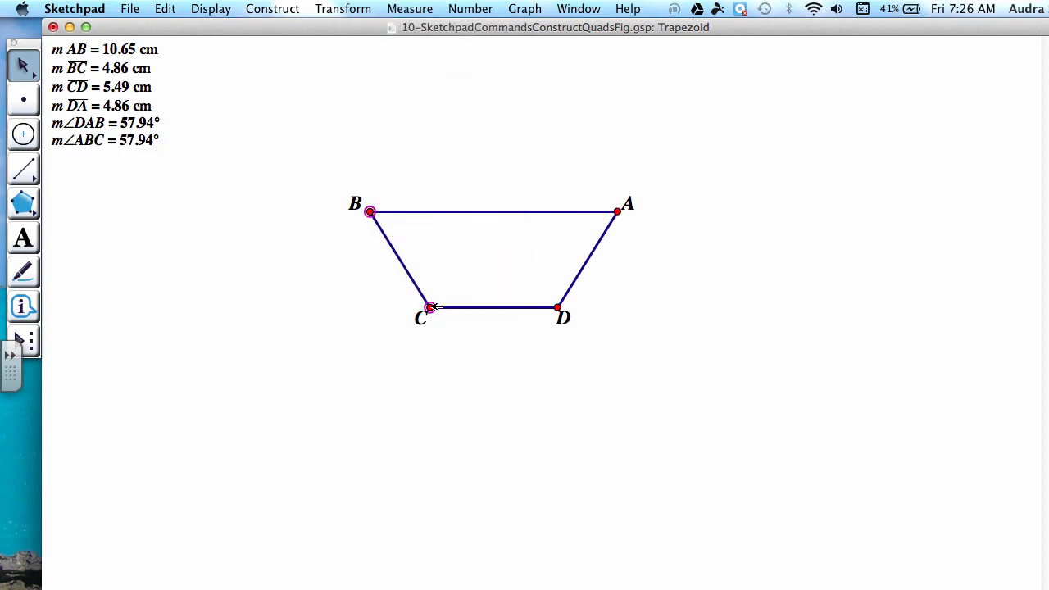
pyautogui.click(559, 308)
pyautogui.click(409, 9)
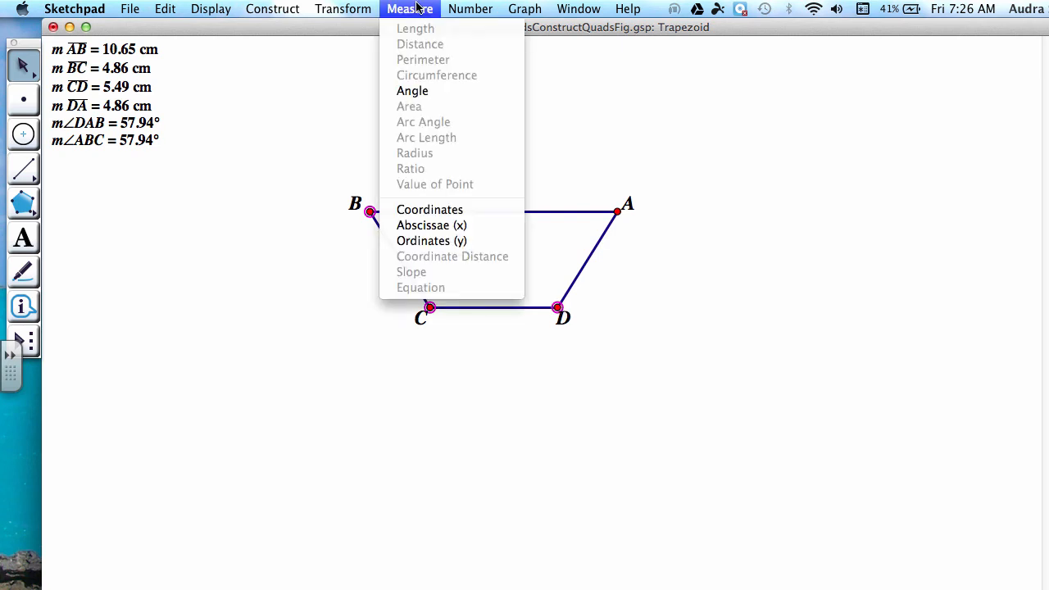
pyautogui.click(411, 91)
pyautogui.click(487, 139)
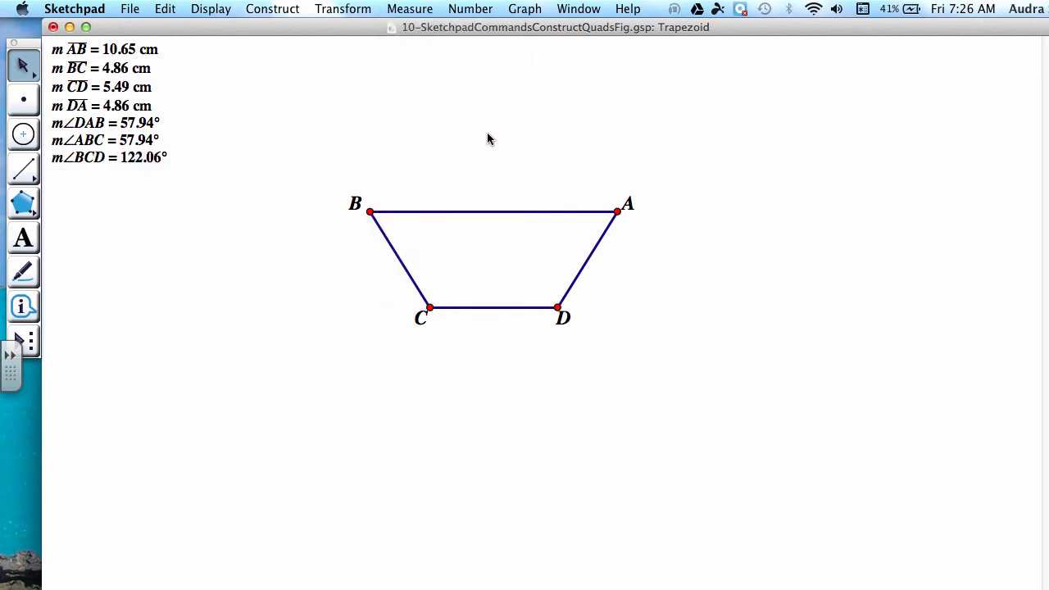
# Step: Measure angle CDA of the trapezoid
pyautogui.click(431, 308)
pyautogui.click(617, 211)
pyautogui.click(402, 11)
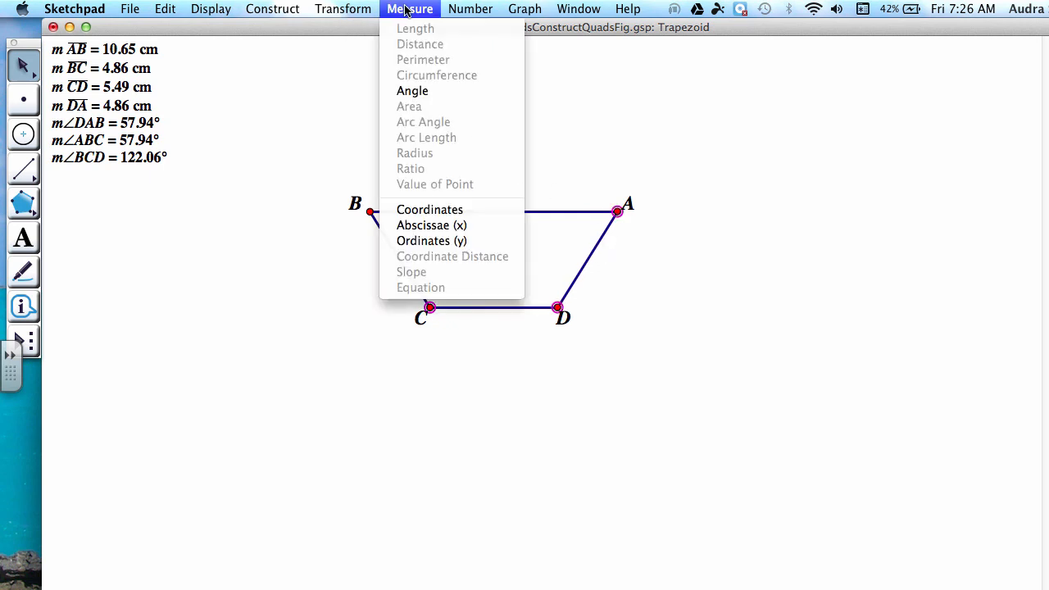
pyautogui.click(413, 93)
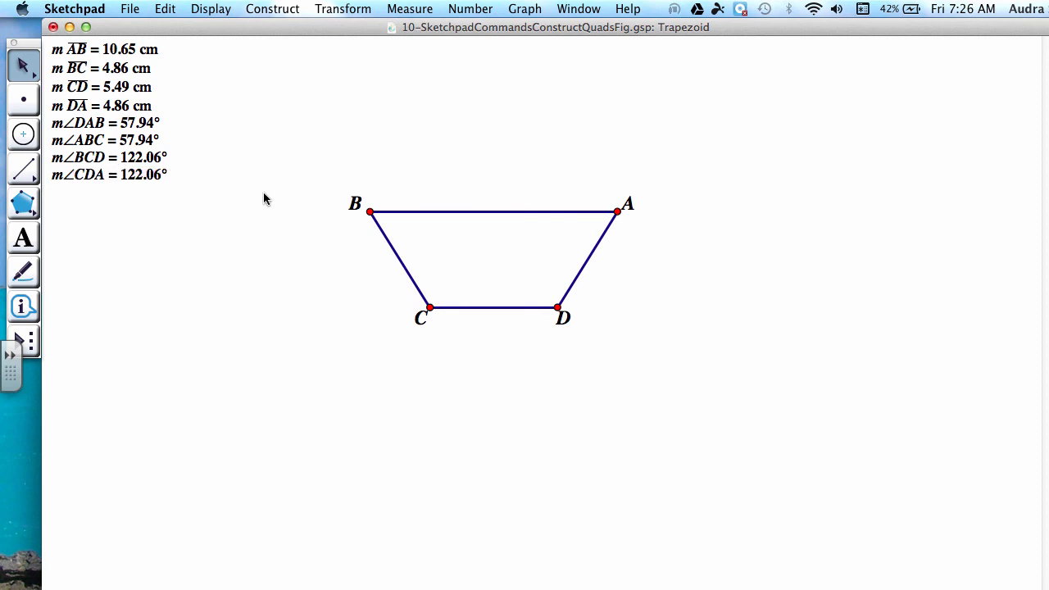
# Step: Compare the base angle pairs by highlighting measurements DAB with ABC and BCD with CDA, clearing the selection after each pair
pyautogui.click(154, 123)
pyautogui.click(152, 141)
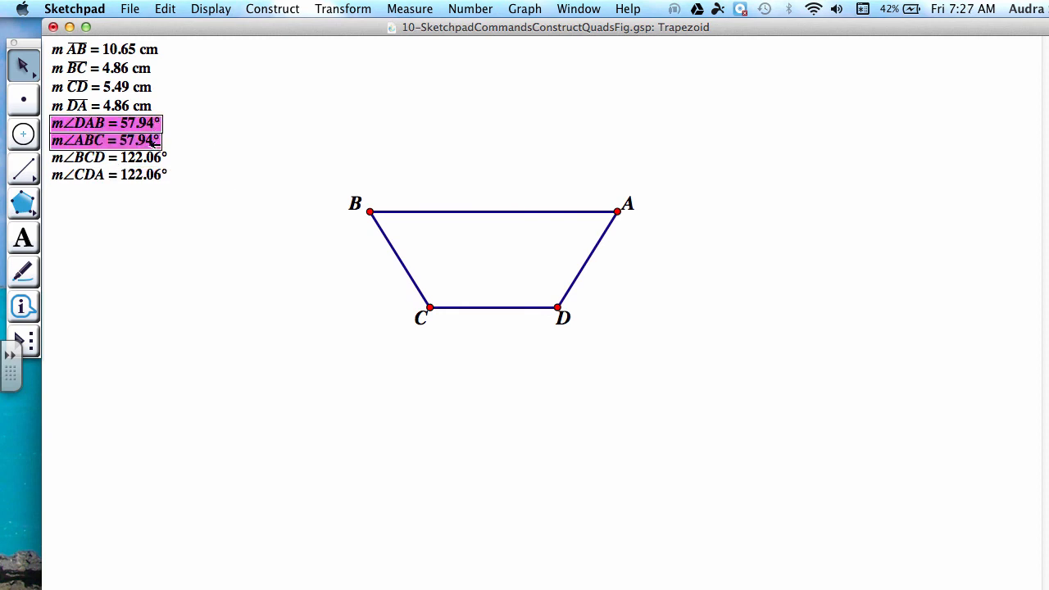
pyautogui.click(206, 141)
pyautogui.click(163, 159)
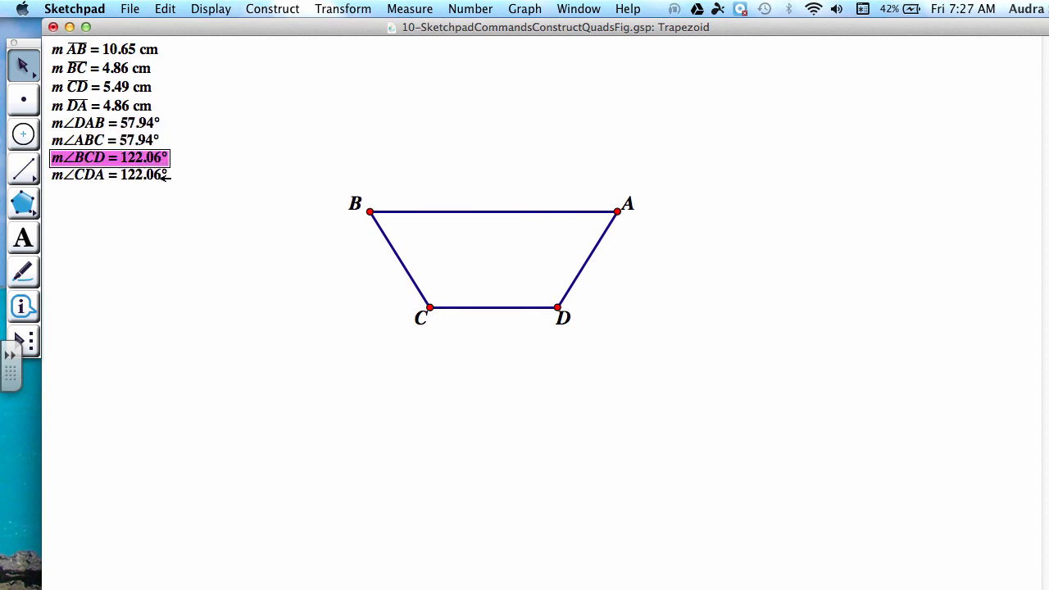
pyautogui.click(163, 177)
pyautogui.click(217, 188)
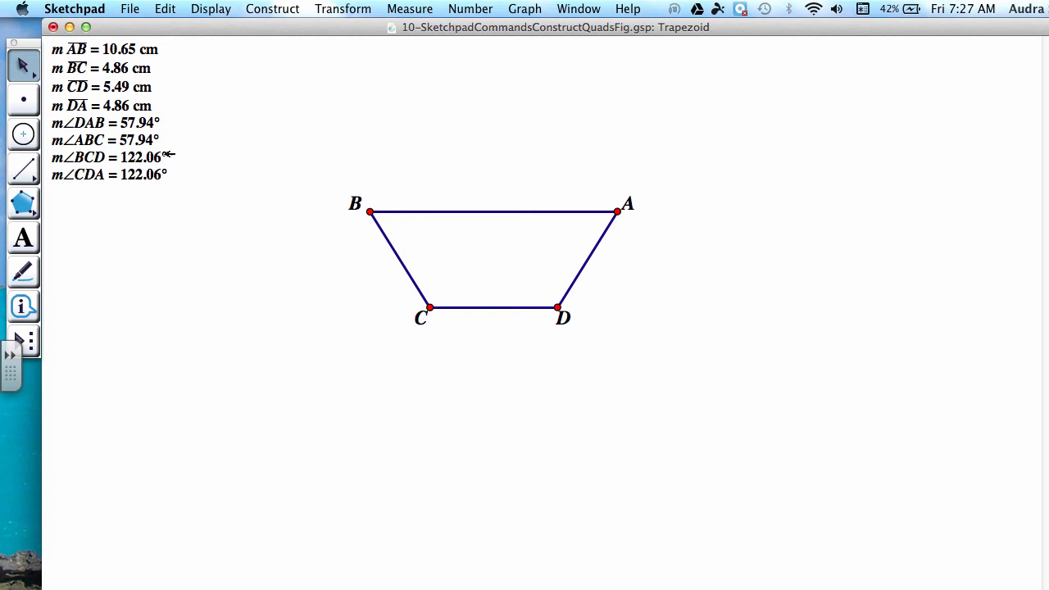
# Step: Compare the angles along each leg by highlighting measurements ABC with BCD and DAB with CDA, clearing the selection after each pair
pyautogui.click(153, 141)
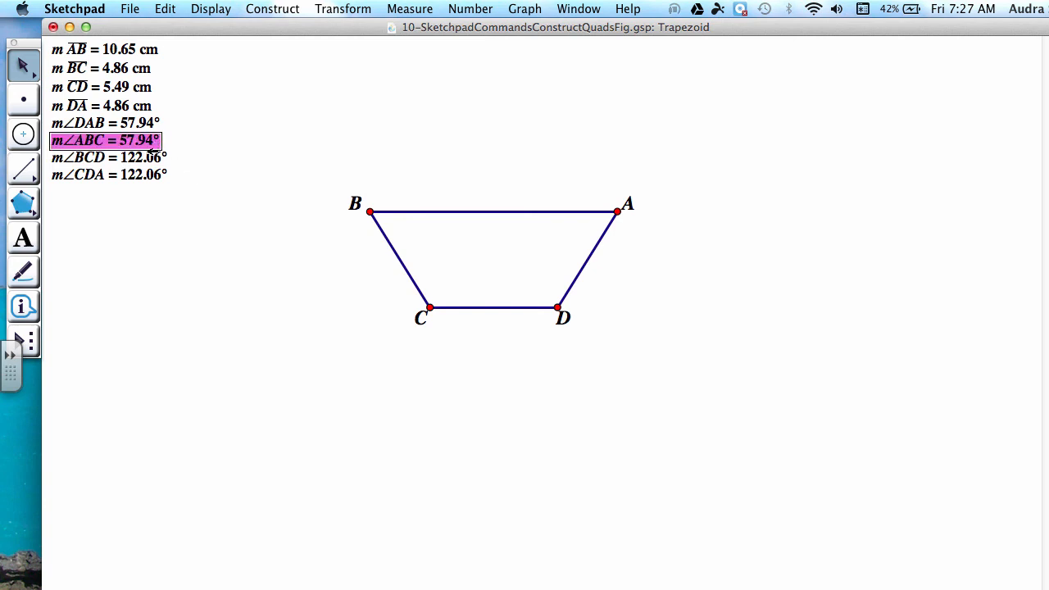
pyautogui.click(153, 157)
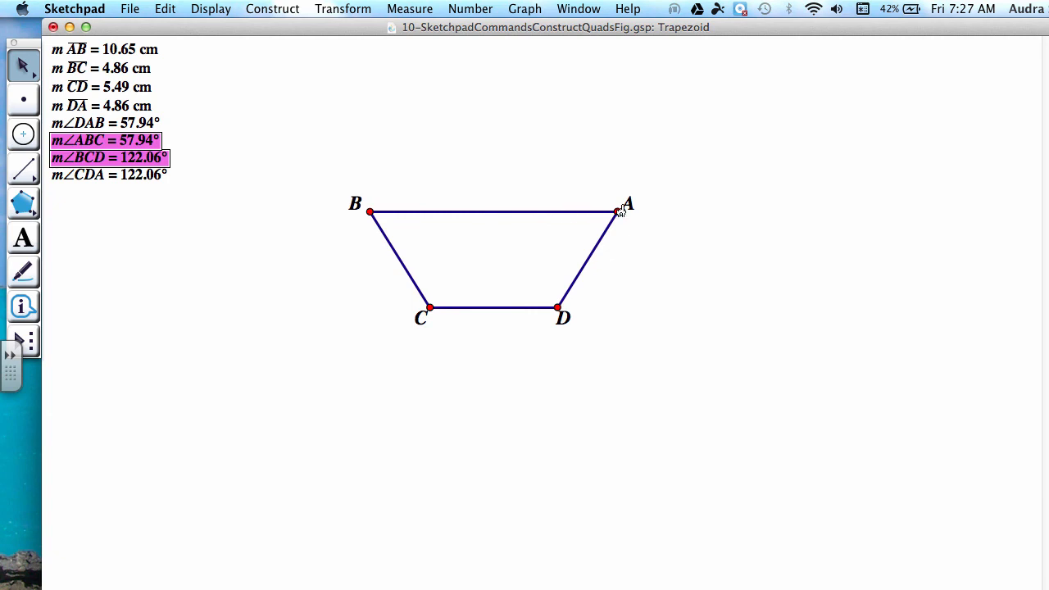
pyautogui.click(193, 168)
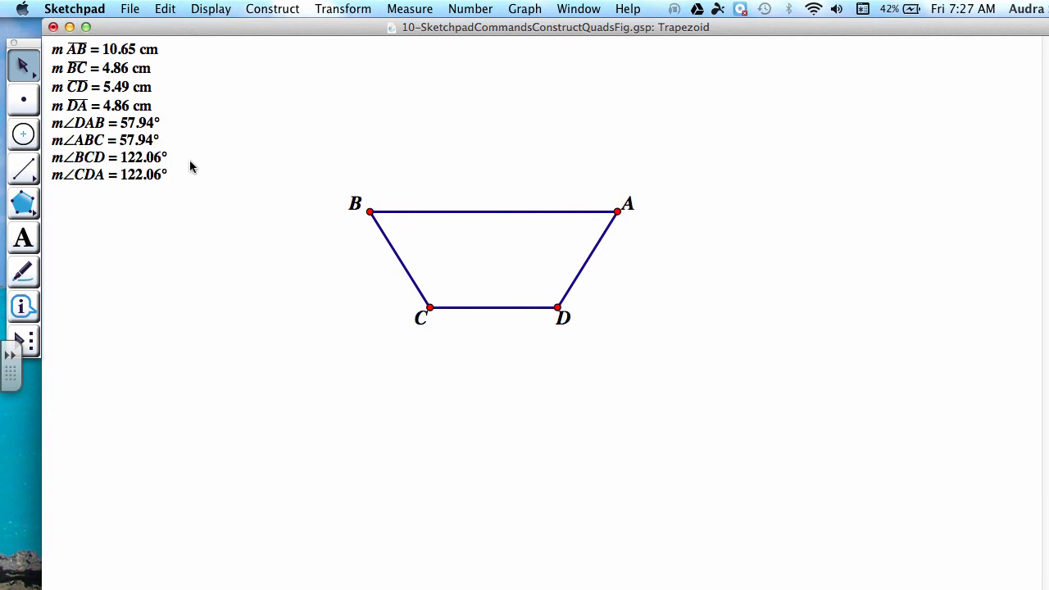
pyautogui.click(148, 121)
pyautogui.click(142, 176)
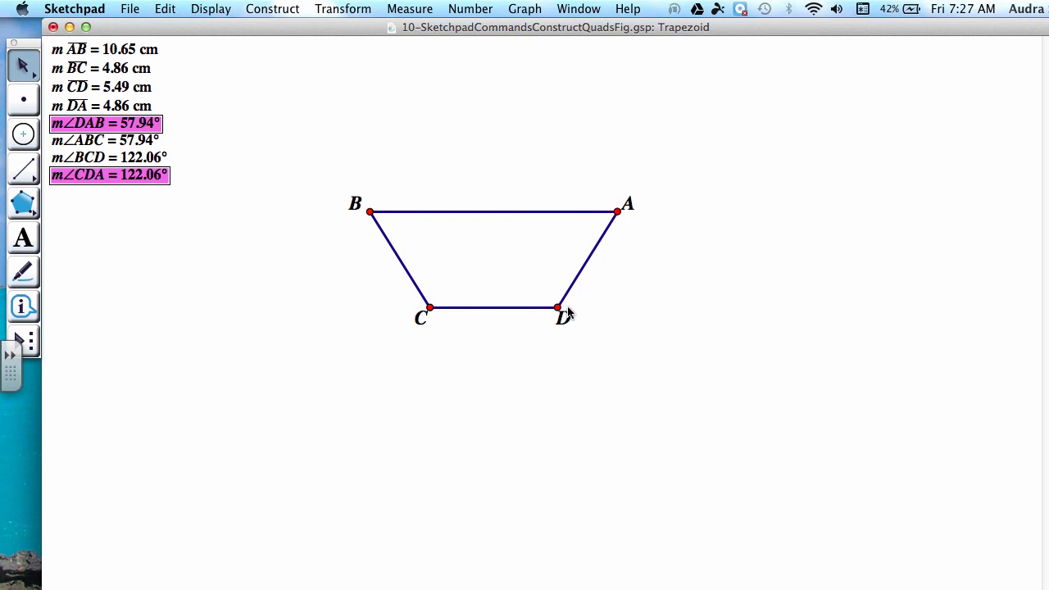
pyautogui.click(189, 212)
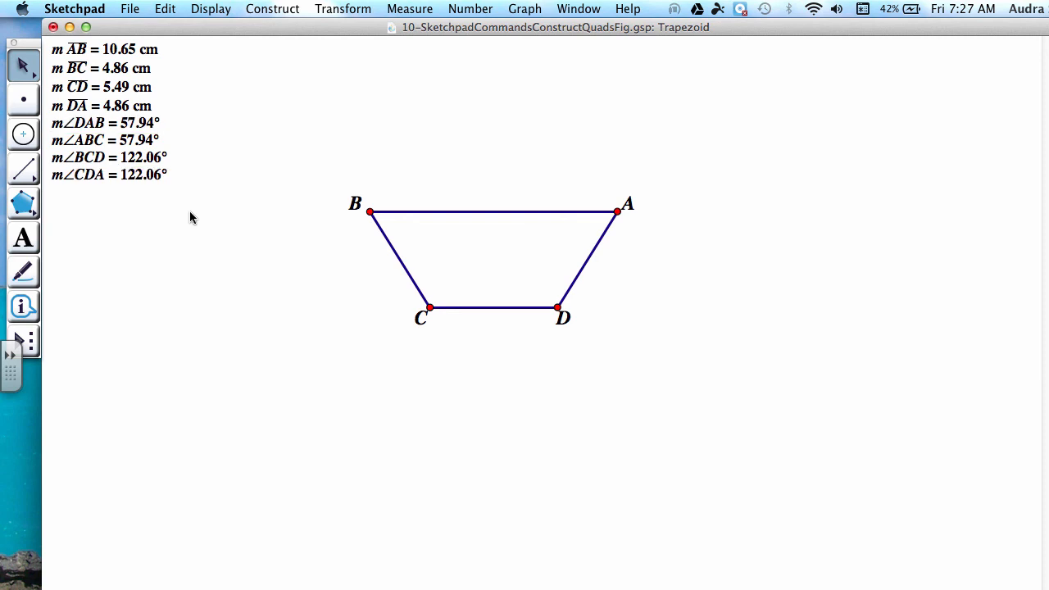